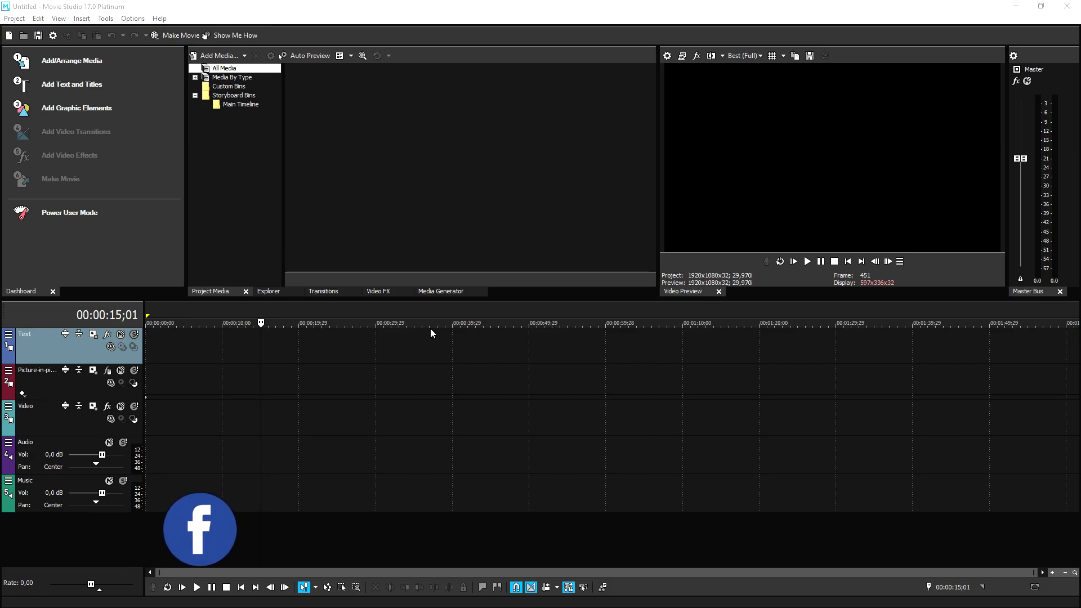
# - Add the default Checkerboards preset from Media Generators to the Text track
pyautogui.click(432, 292)
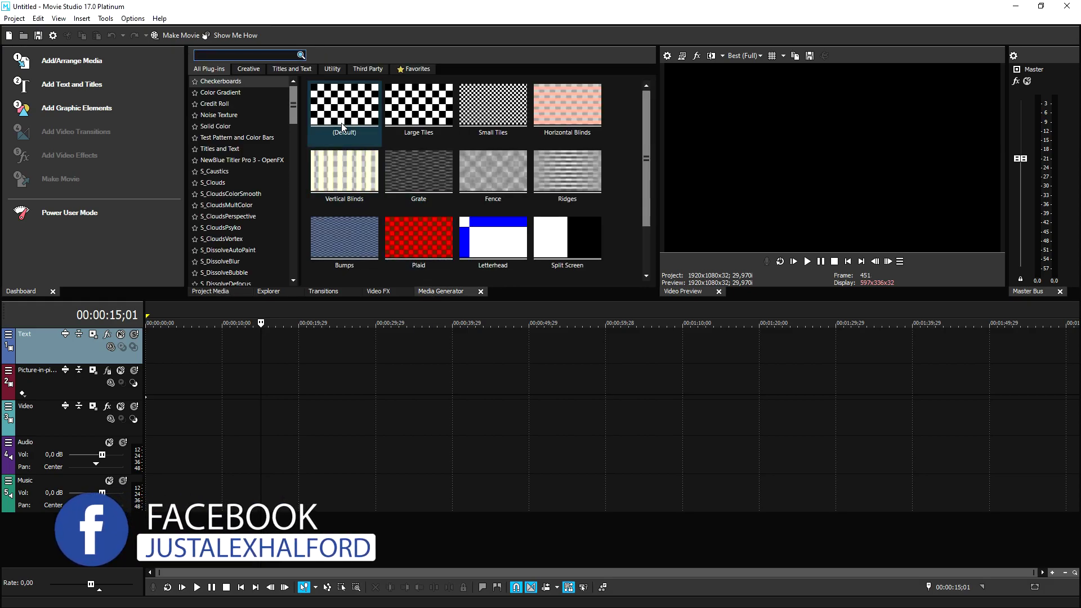
pyautogui.moveTo(342, 127); pyautogui.dragTo(227, 338)
pyautogui.moveTo(126, 353); pyautogui.dragTo(127, 353)
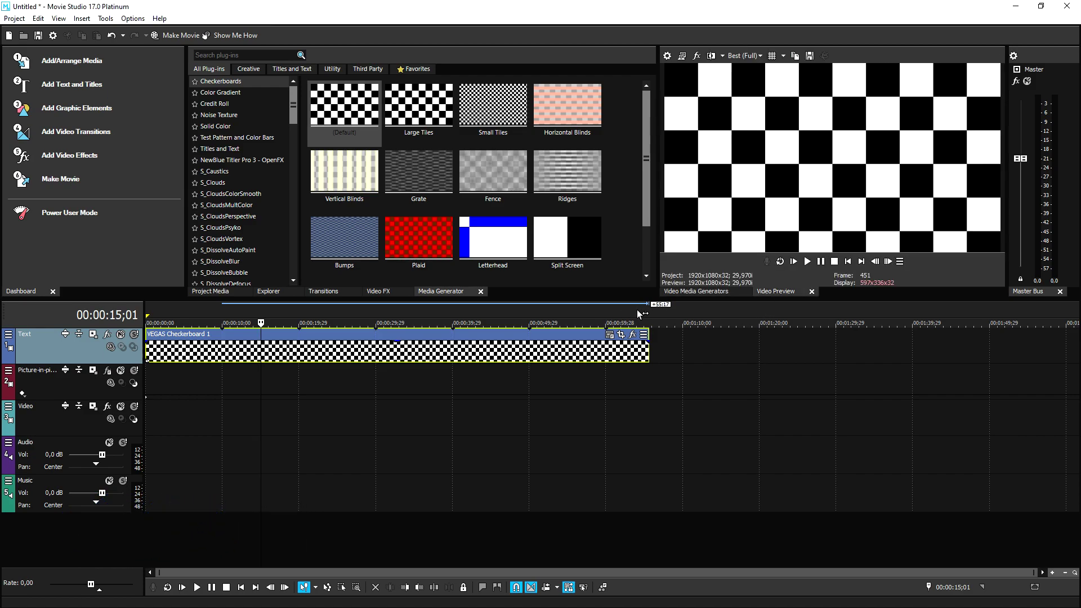
# - Mark a ruler time selection from 00:00:21;06 to the end
pyautogui.moveTo(639, 313); pyautogui.dragTo(146, 320)
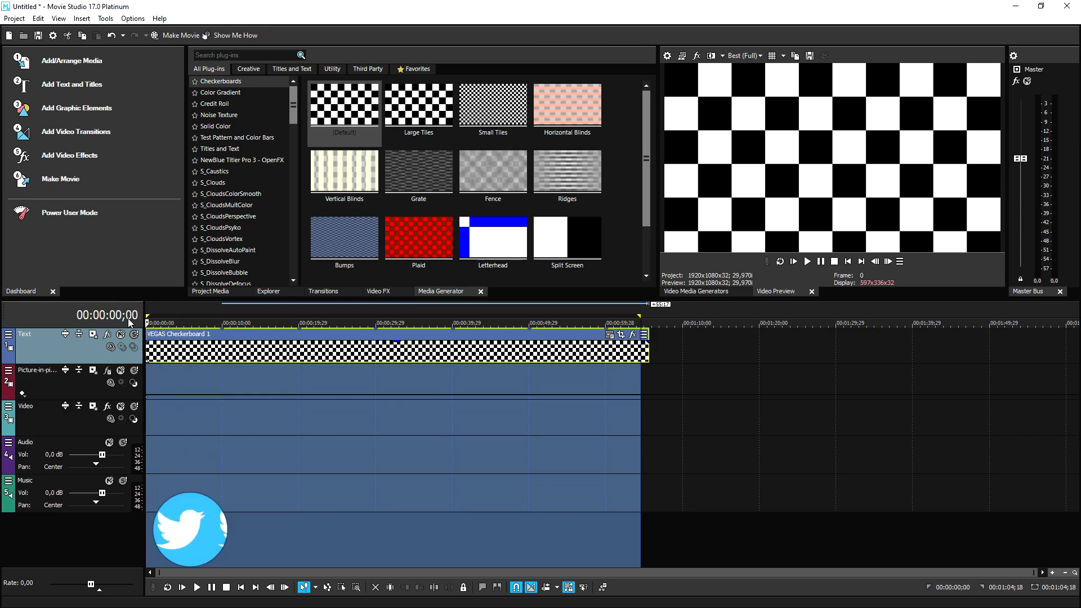
pyautogui.click(590, 404)
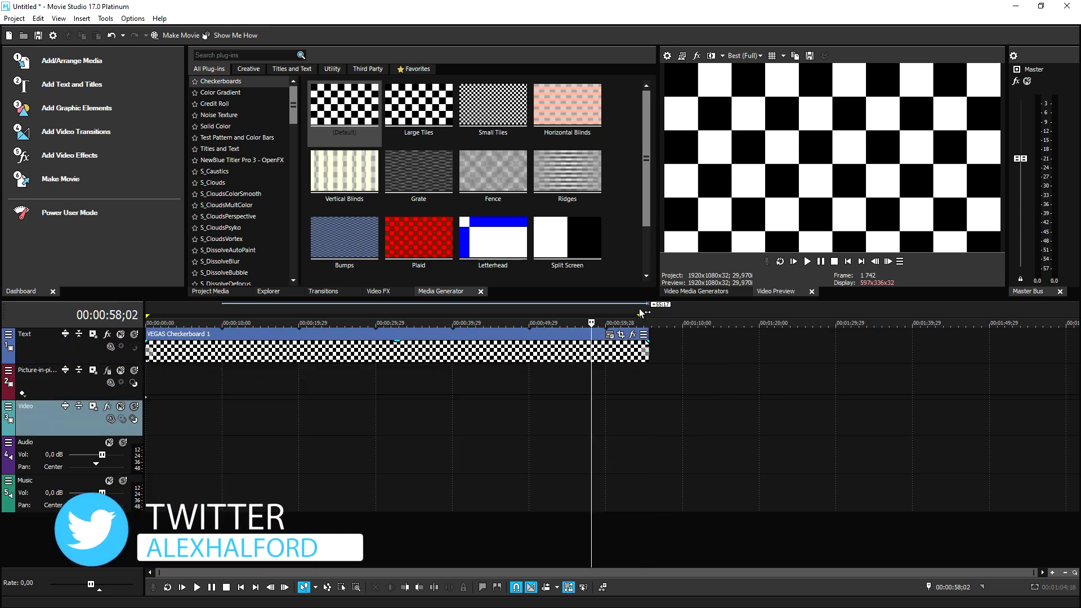
pyautogui.moveTo(640, 313); pyautogui.dragTo(146, 321)
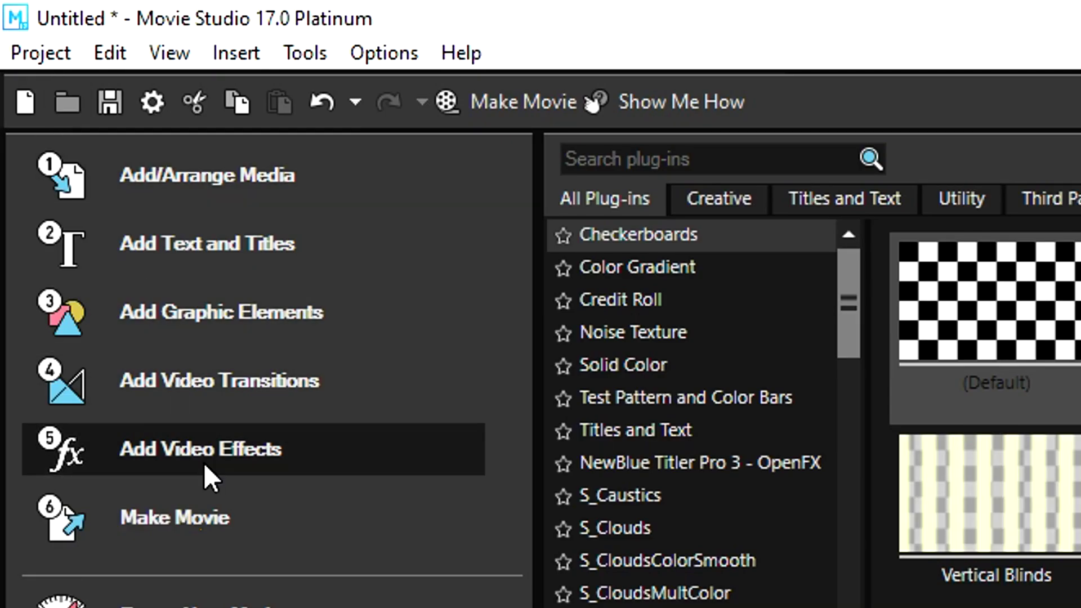
# - Open Render As from the Project menu, after briefly opening VEGAS Capture
pyautogui.click(35, 51)
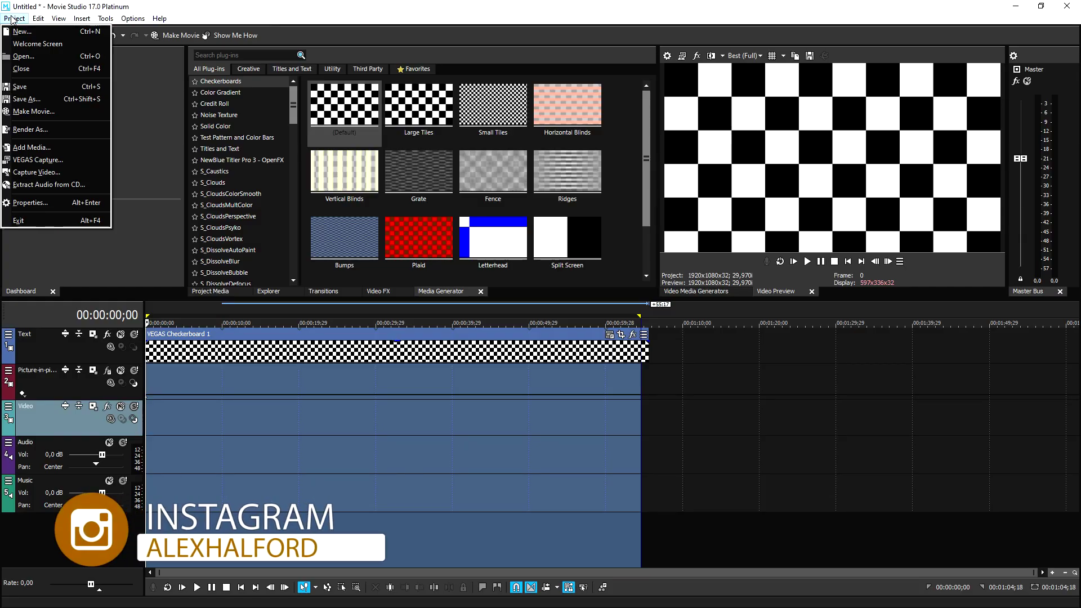
pyautogui.click(12, 20)
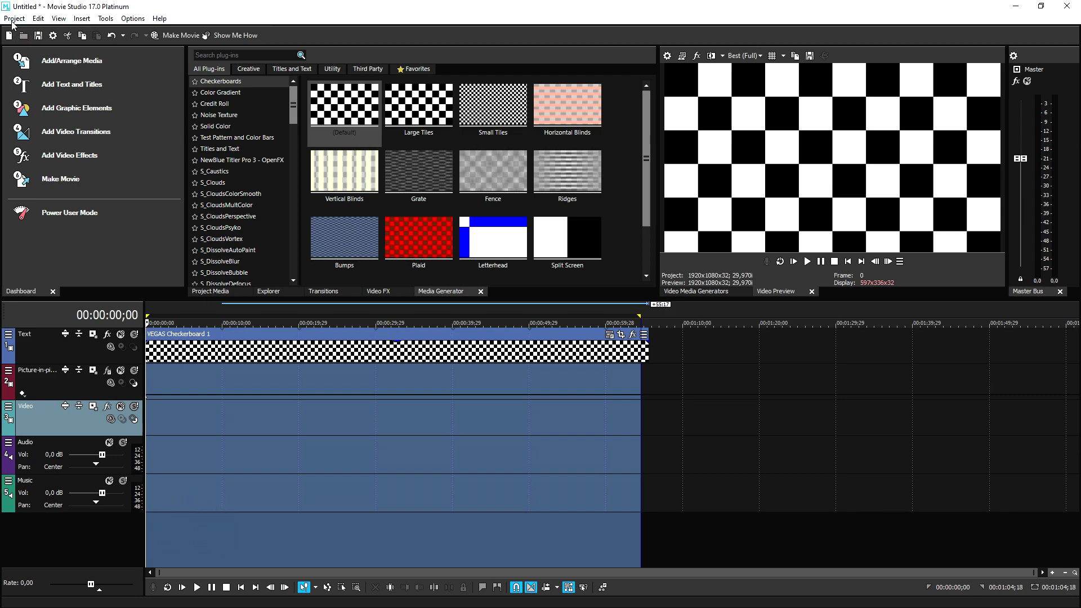
pyautogui.click(13, 21)
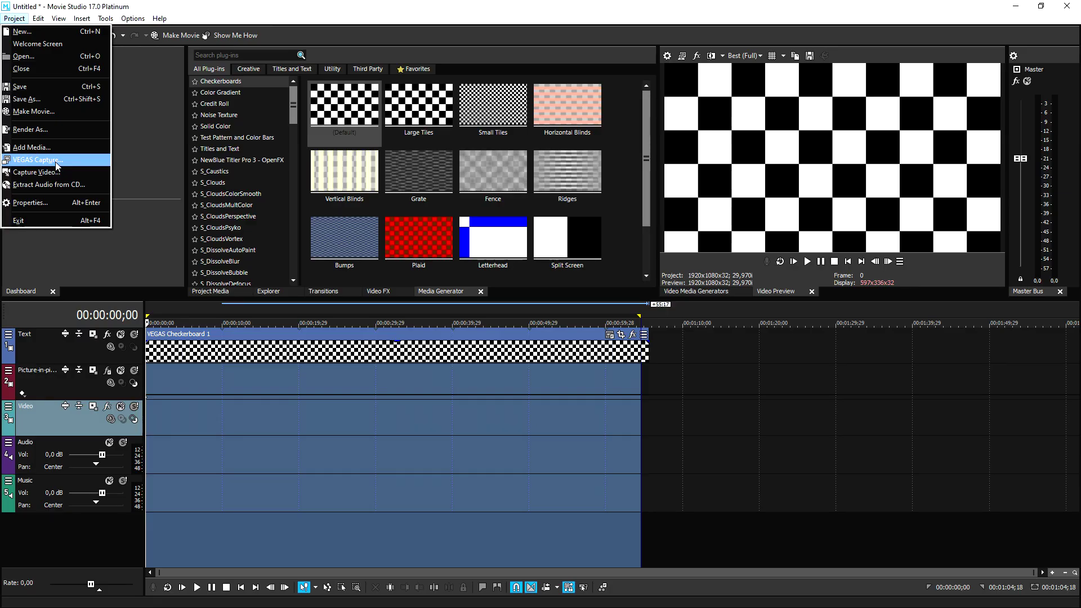
pyautogui.click(160, 467)
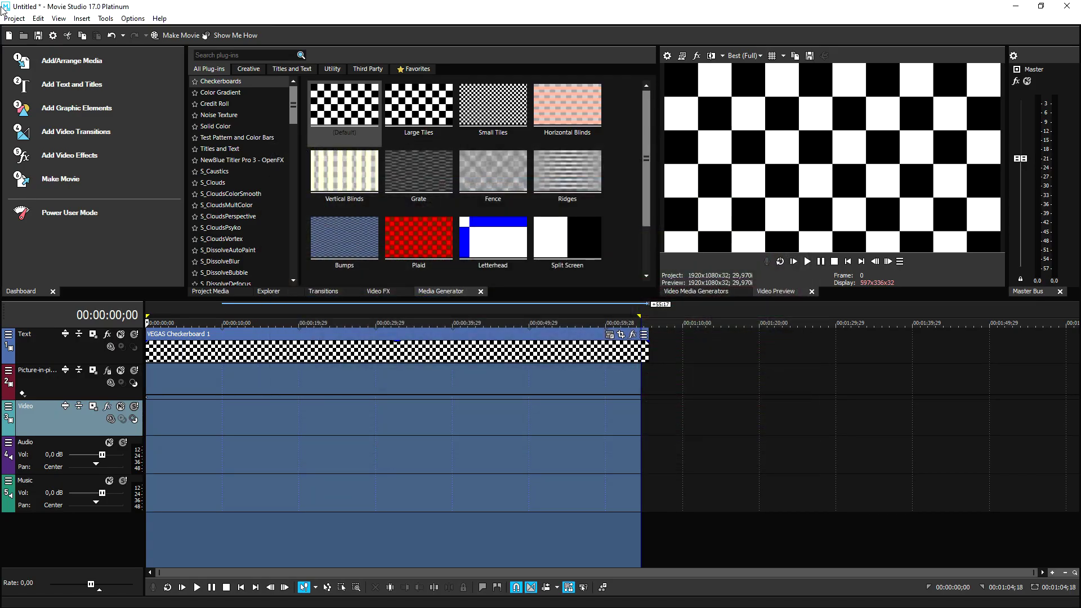
pyautogui.click(12, 16)
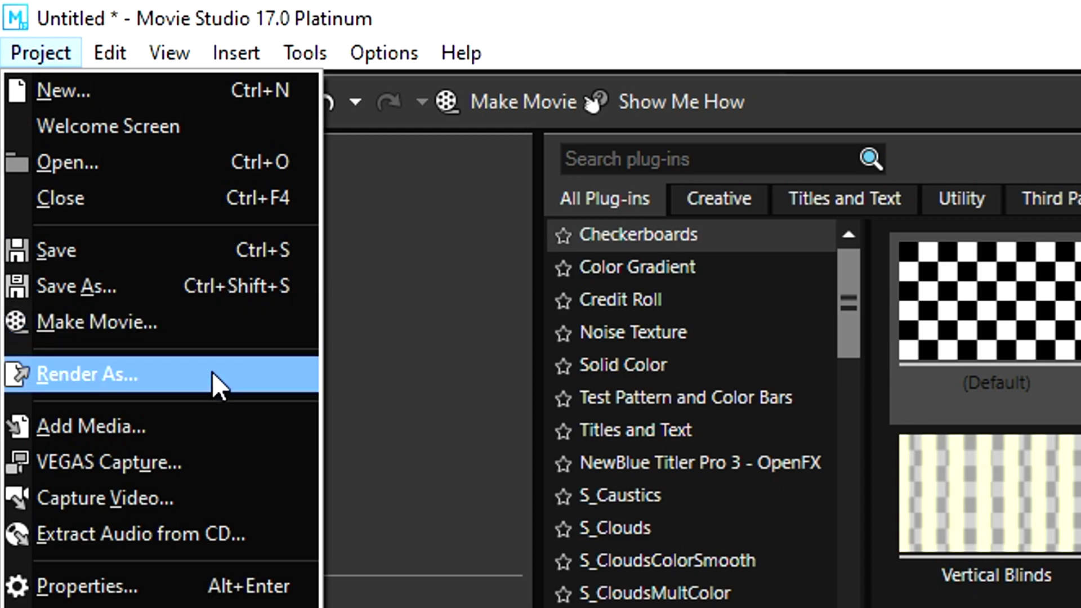
pyautogui.click(213, 372)
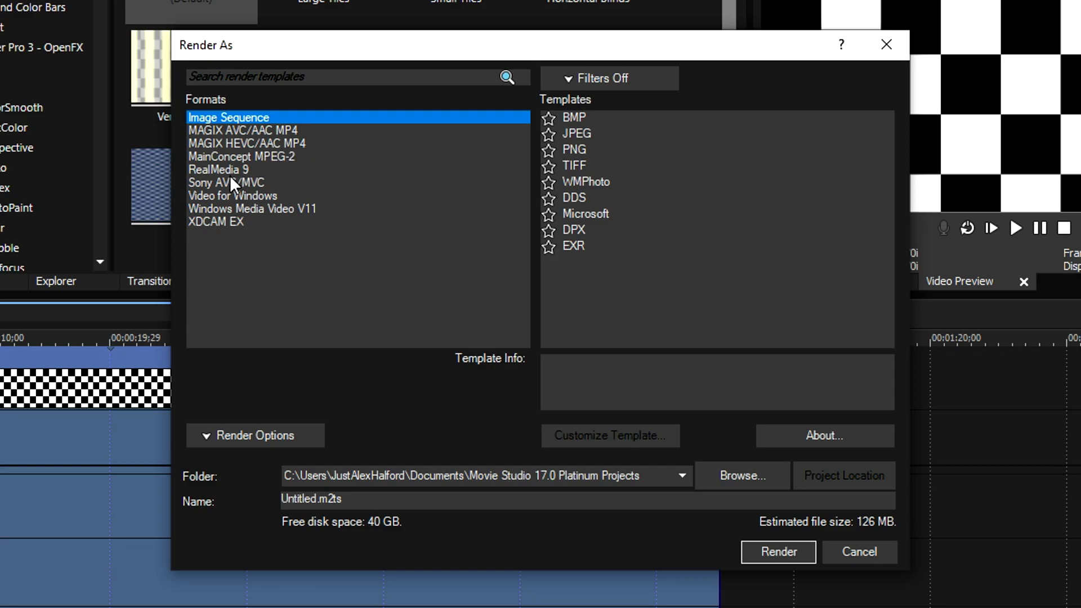
# - Choose Sony AVC/MVC with the Internet 1920x1080-30p template, output file Untitled.mp4
pyautogui.click(279, 184)
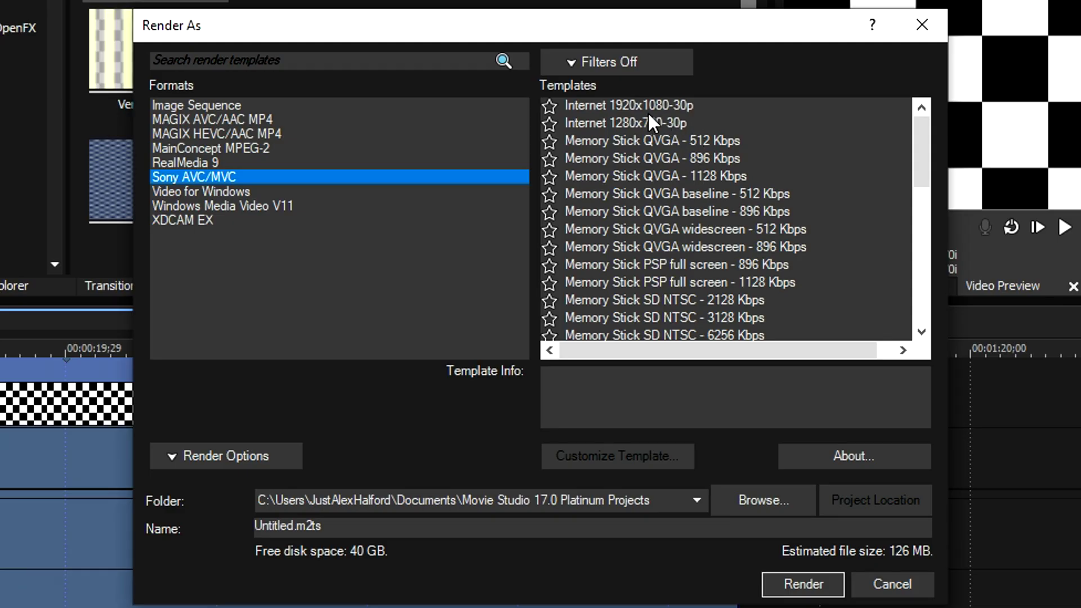
pyautogui.click(595, 199)
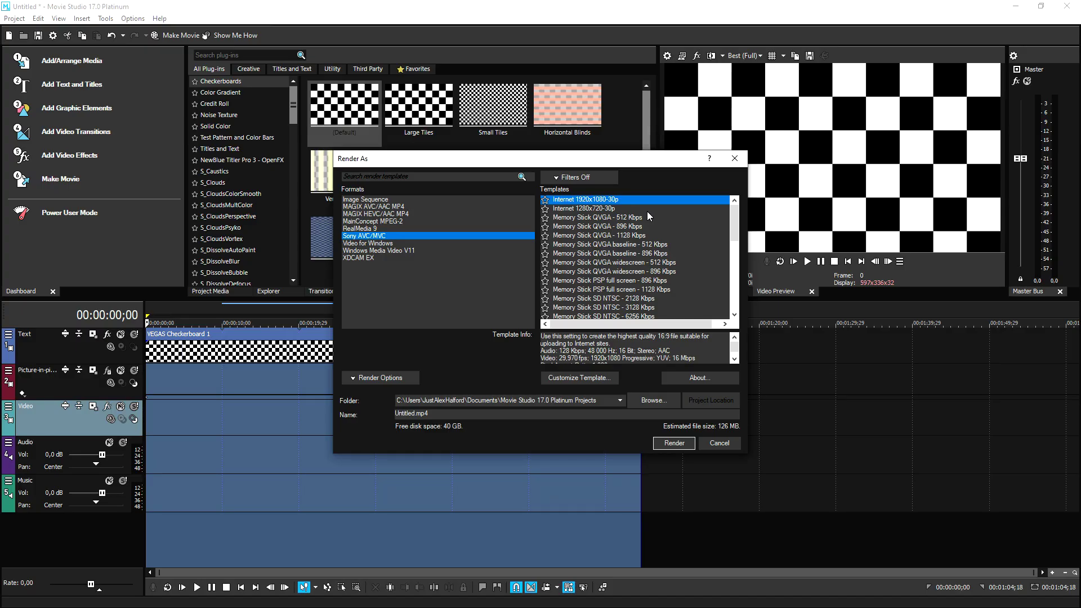
pyautogui.doubleClick(450, 414)
pyautogui.click(572, 200)
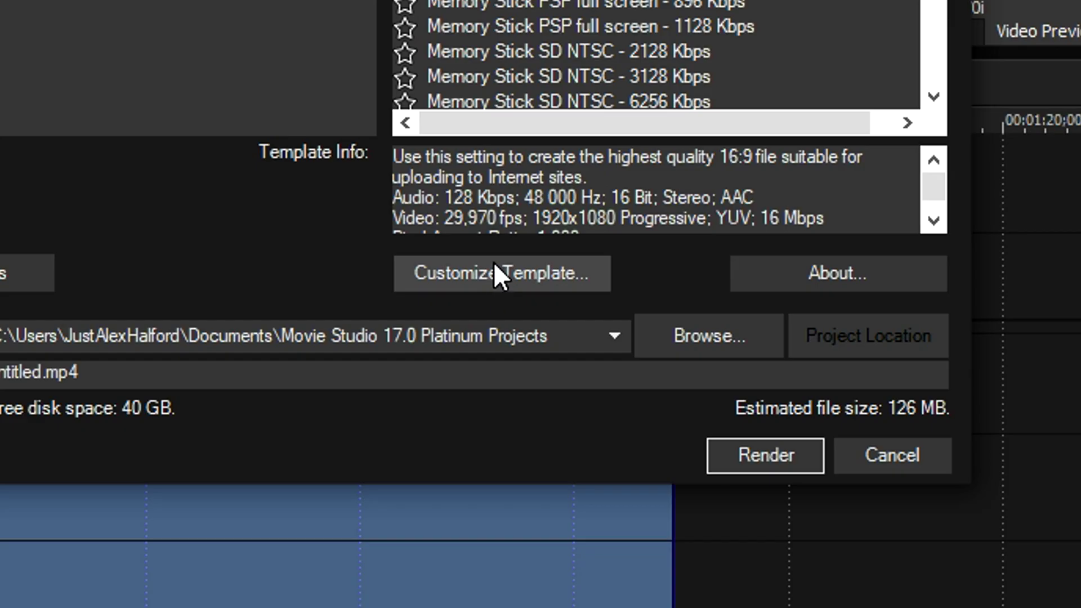
# - Customize the template with frame rate 60 and video rendering quality Best
pyautogui.click(575, 378)
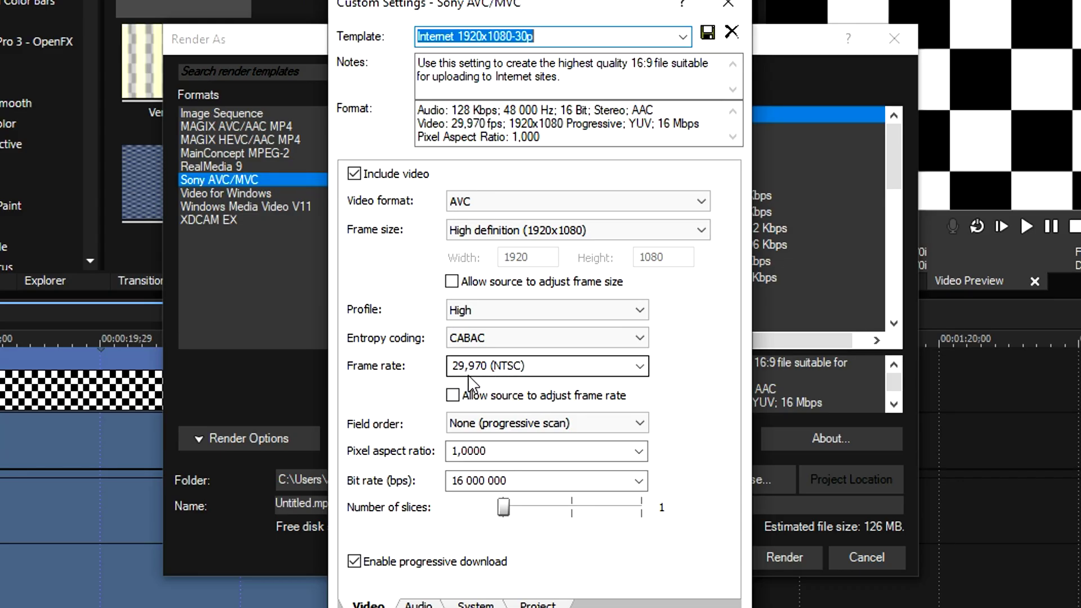
pyautogui.click(506, 366)
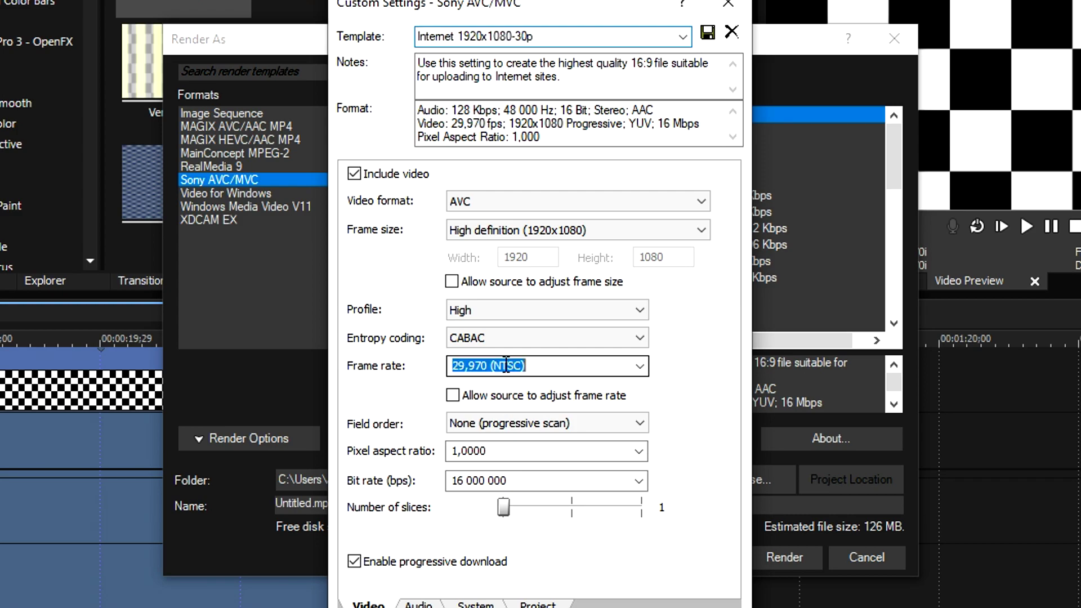
pyautogui.write('6')
pyautogui.write('0')
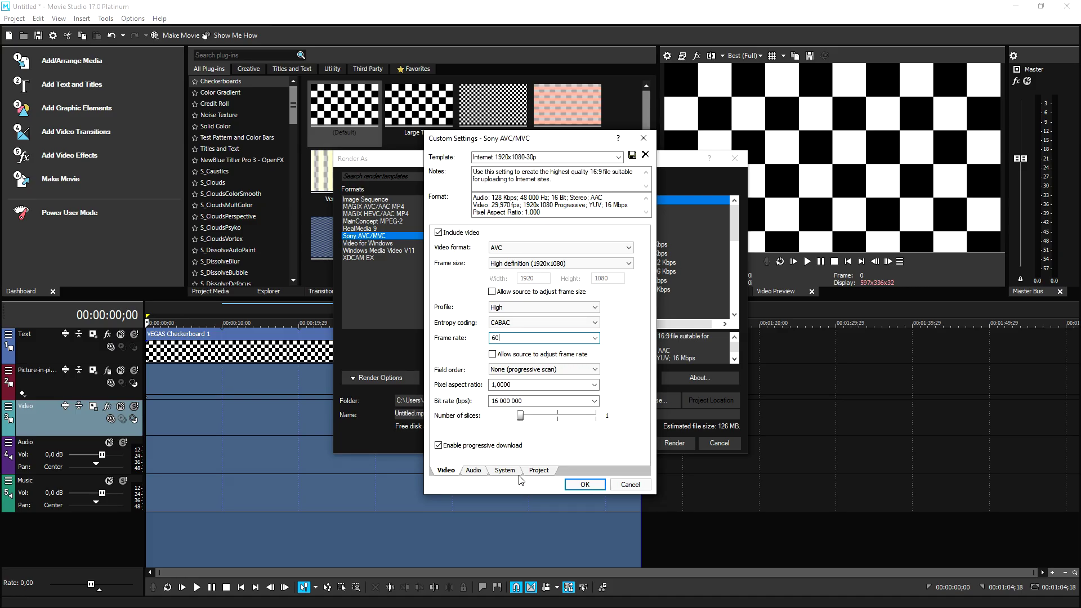
pyautogui.click(537, 471)
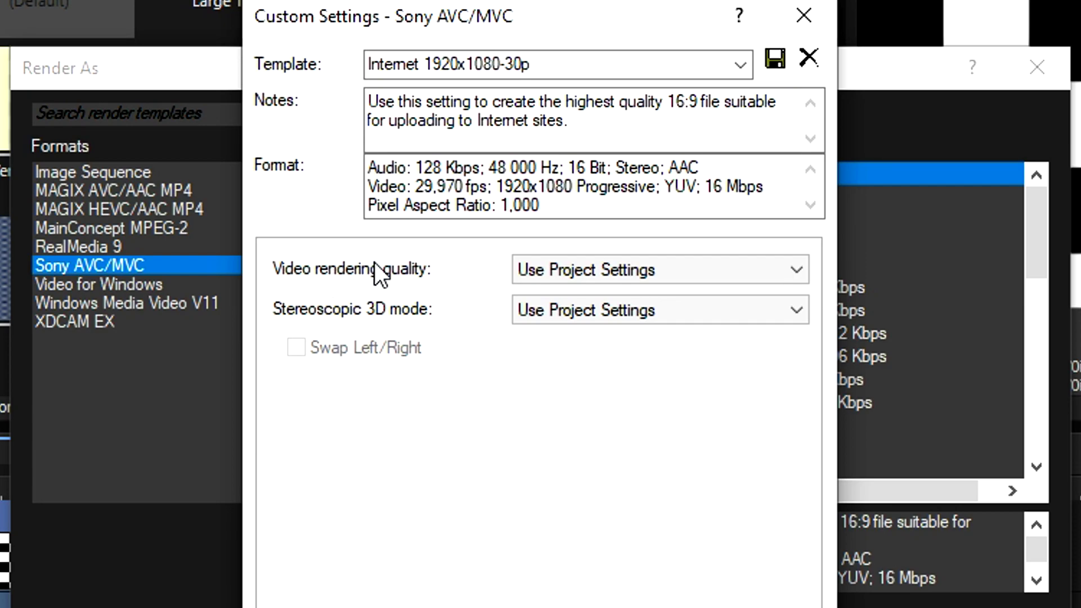
pyautogui.click(555, 270)
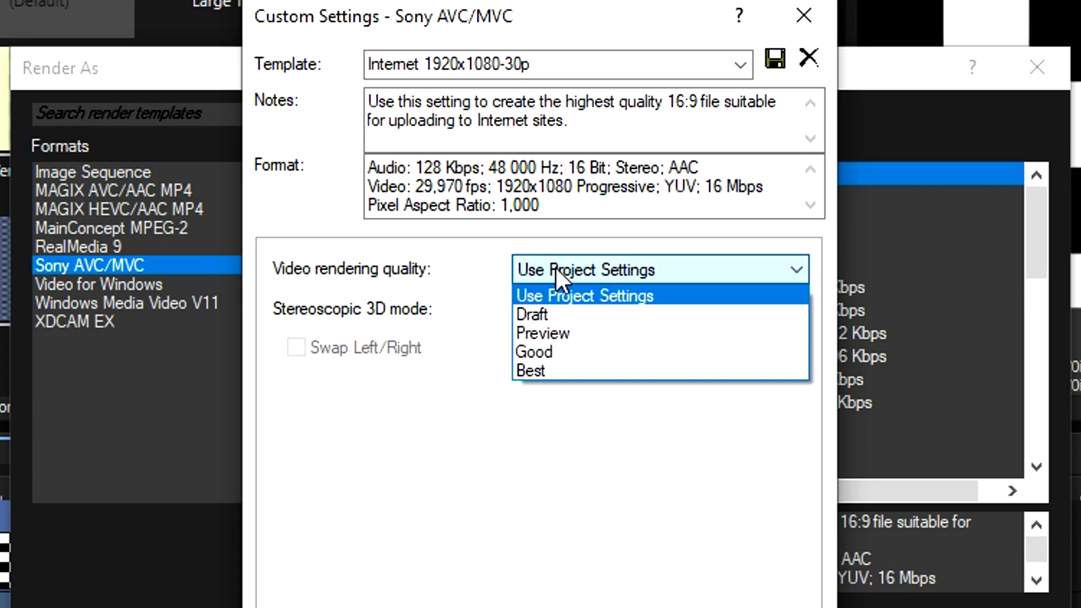
pyautogui.click(561, 368)
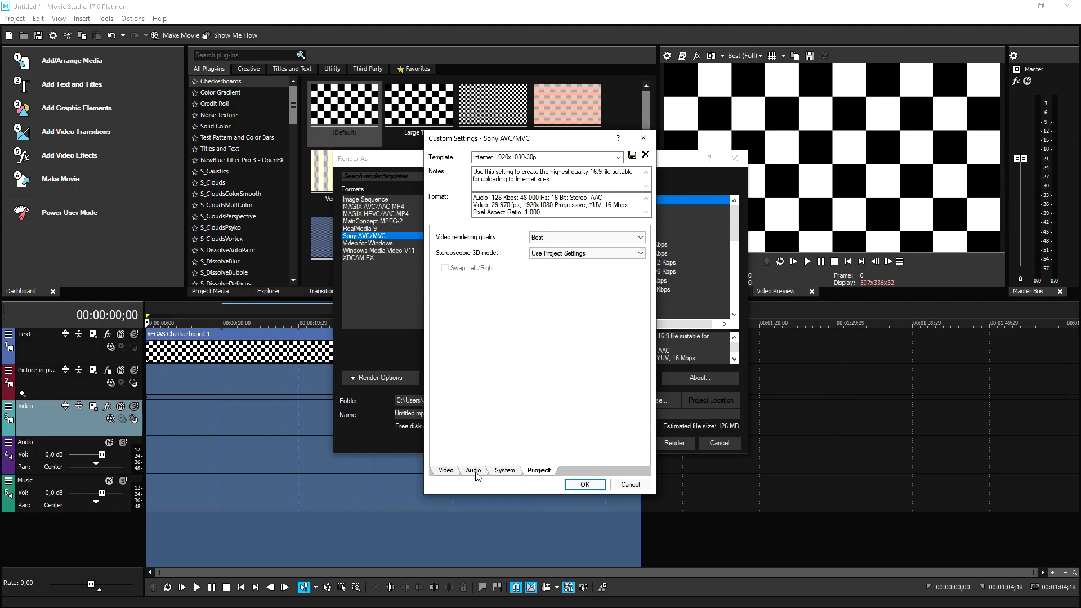
# - Clear and retype the Video tab frame rate value to 60
pyautogui.click(446, 471)
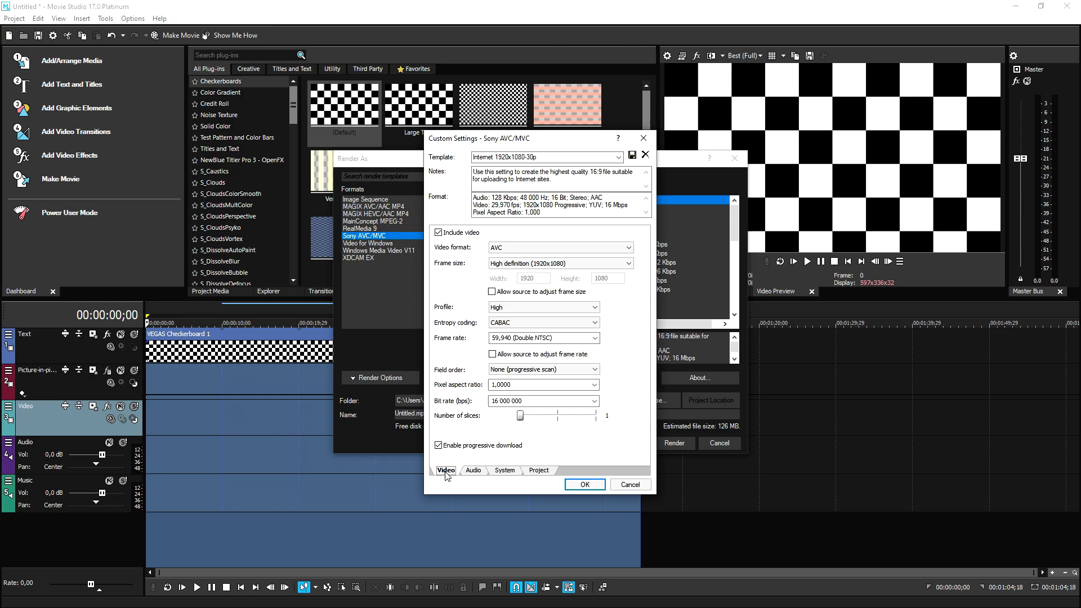
pyautogui.click(515, 338)
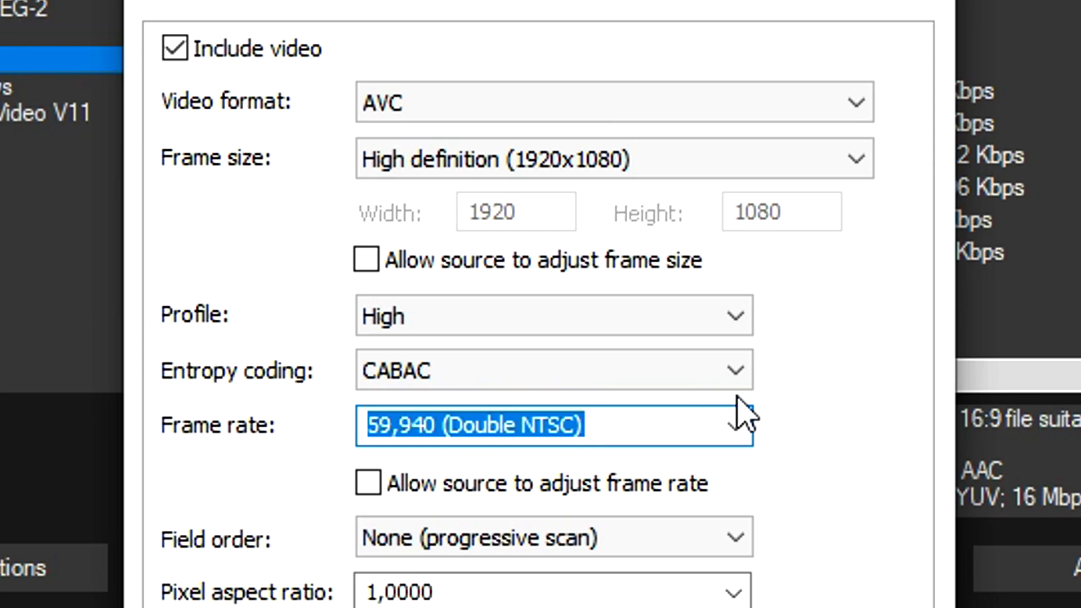
pyautogui.write('50')
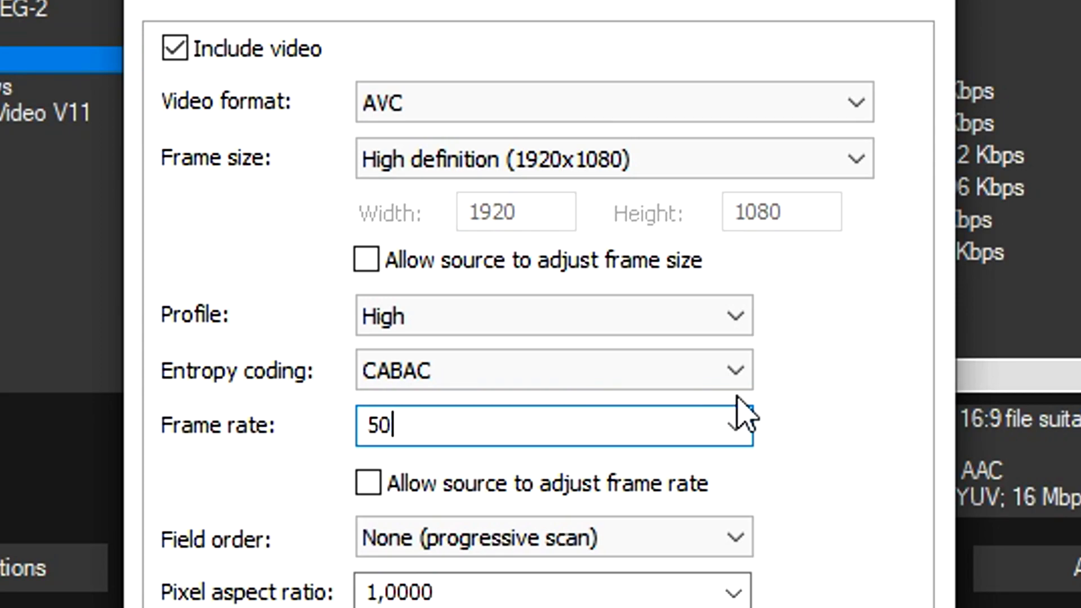
pyautogui.press('BackSpace')
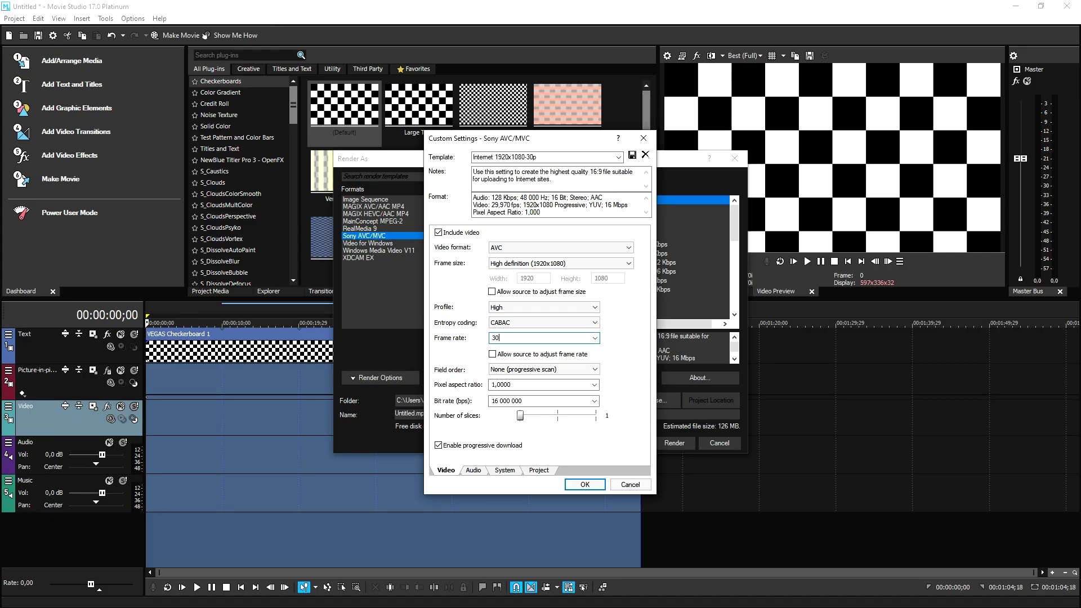
pyautogui.press('BackSpace')
pyautogui.press('BackSpace')
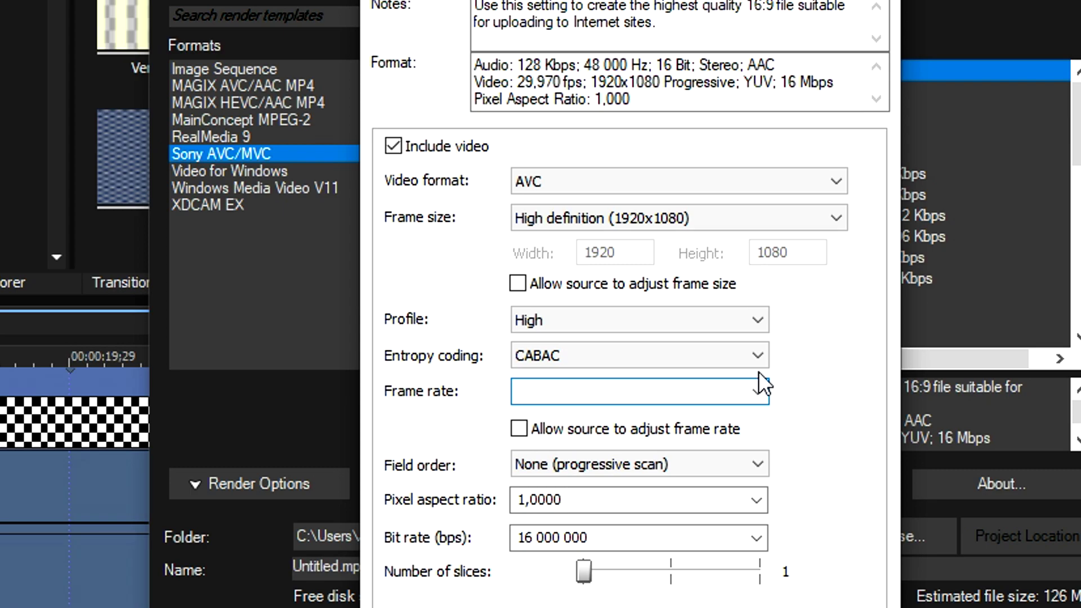
pyautogui.write('30')
pyautogui.press('BackSpace')
pyautogui.press('BackSpace')
pyautogui.write('50')
pyautogui.press('BackSpace')
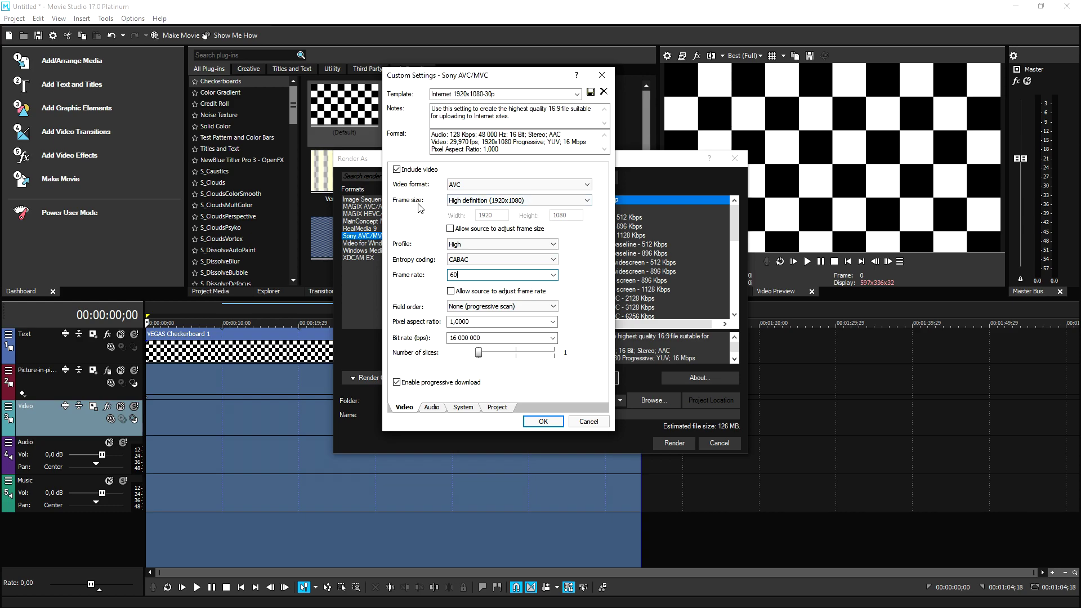
# - Set frame size to High definition 1280x720 and frame rate to 30
pyautogui.click(463, 201)
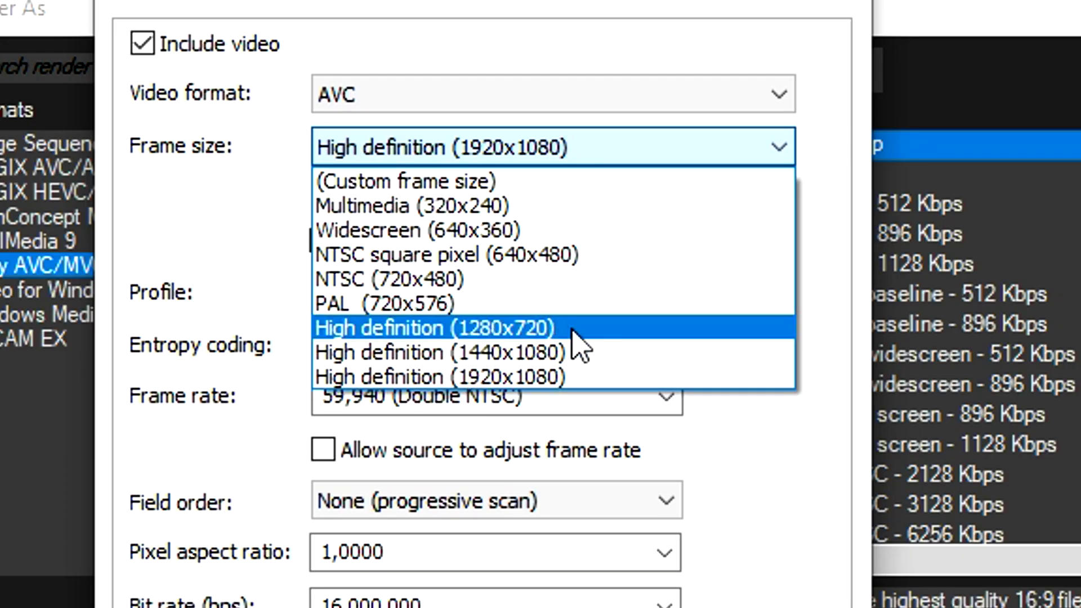
pyautogui.click(572, 329)
pyautogui.click(482, 274)
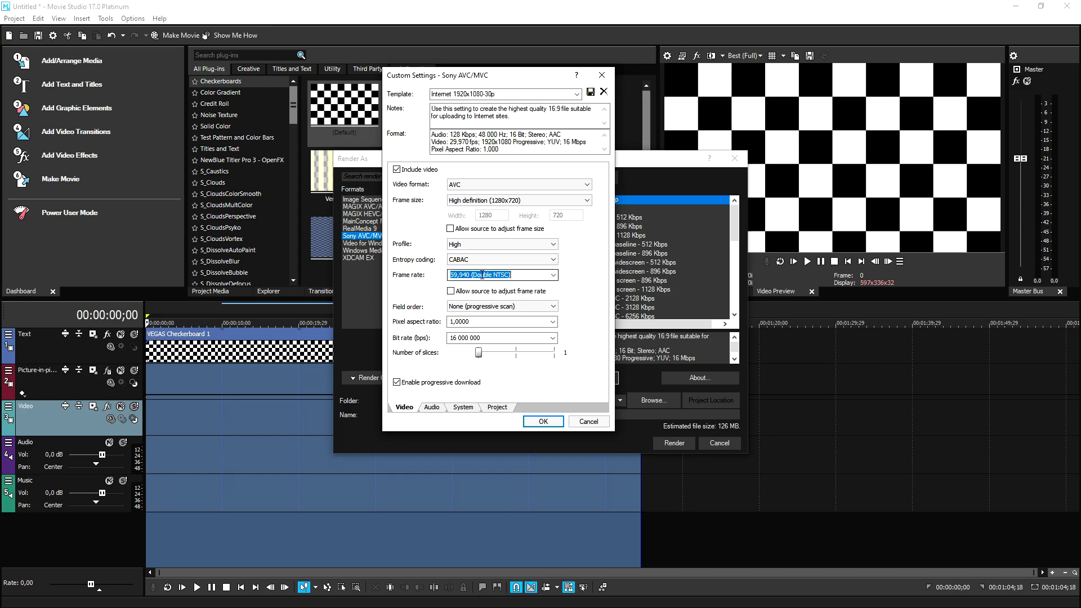
pyautogui.write('50')
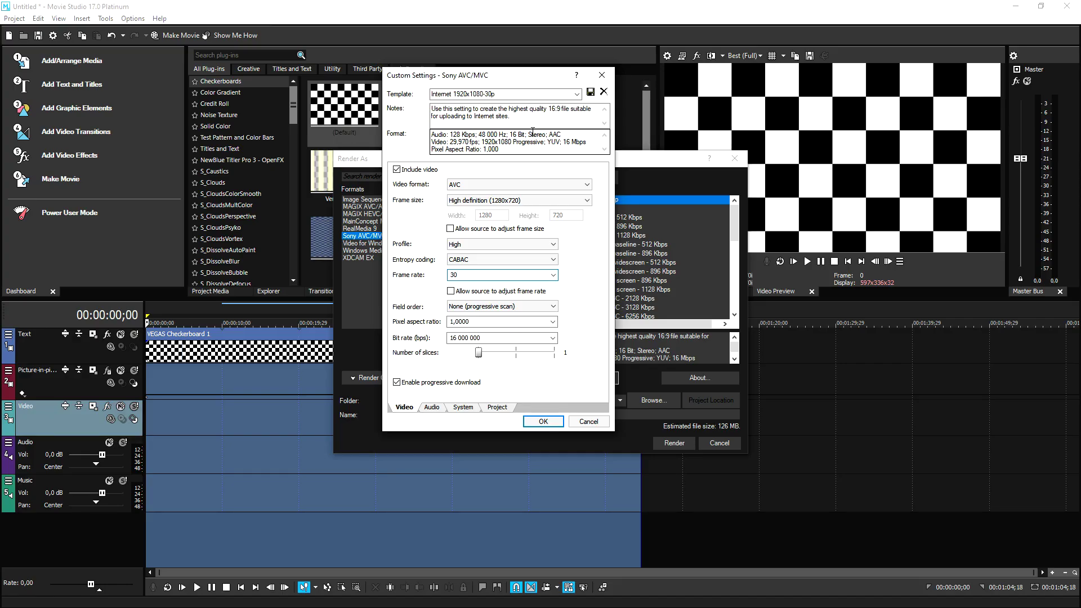
pyautogui.click(431, 406)
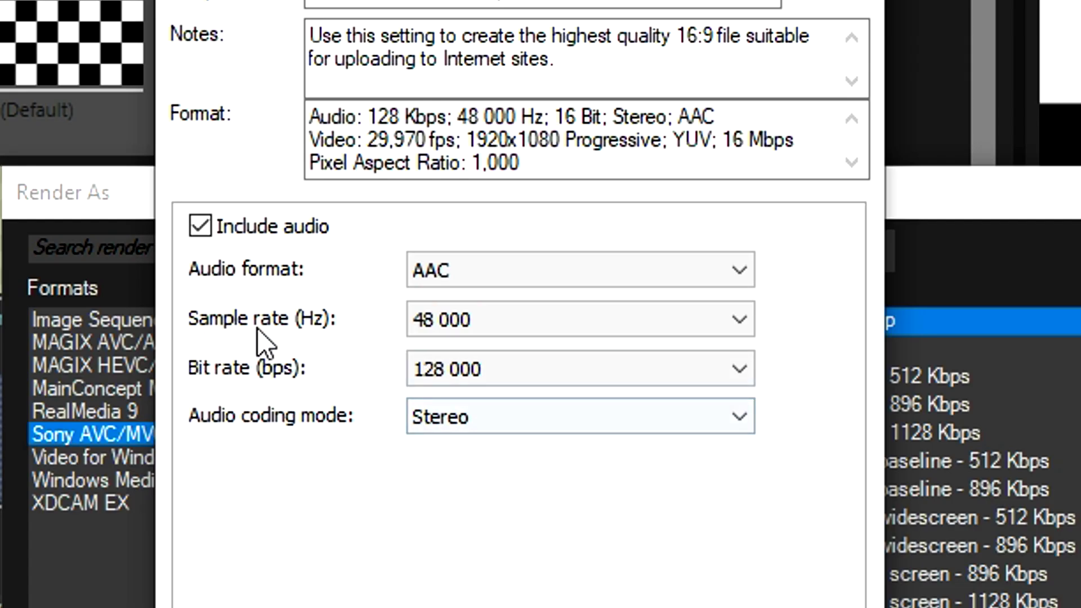
# - Keep audio included at 48 000 Hz and set the bit rate to 320 000 bps
pyautogui.click(220, 228)
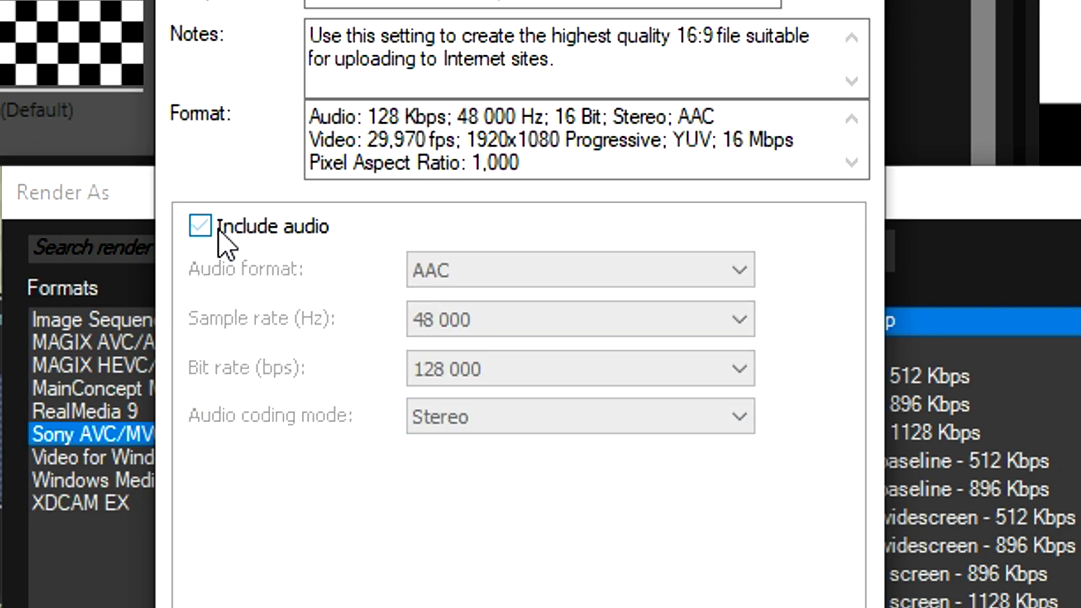
pyautogui.click(220, 231)
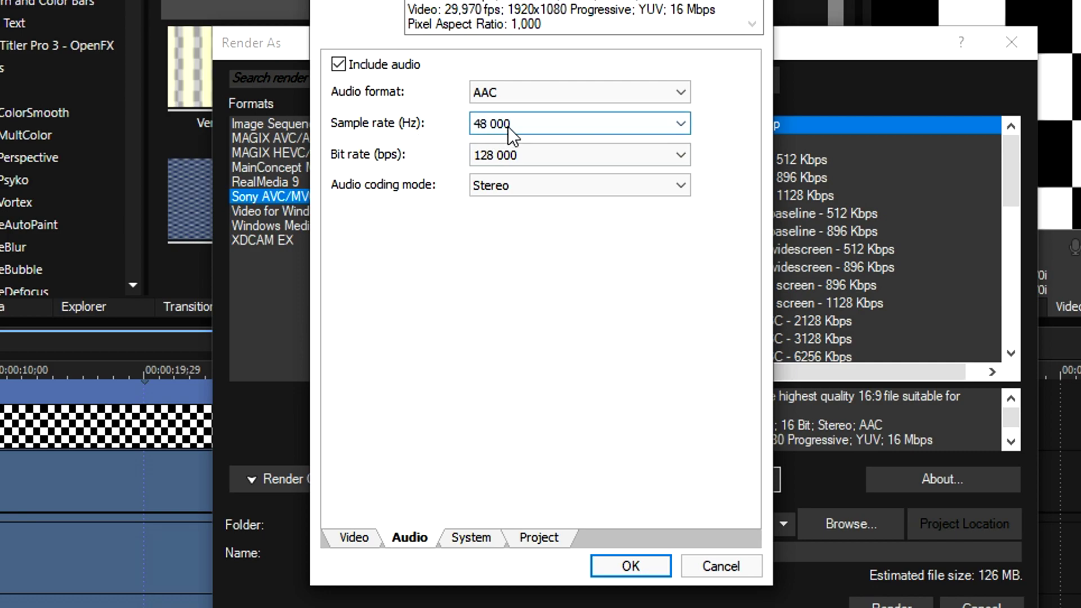
pyautogui.click(481, 201)
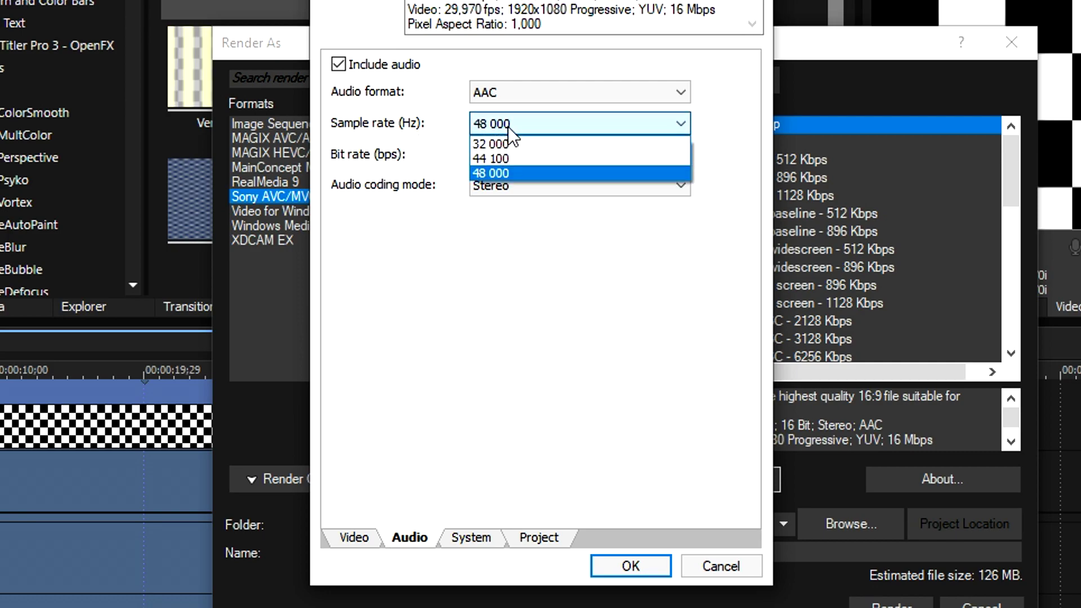
pyautogui.click(482, 201)
pyautogui.click(498, 156)
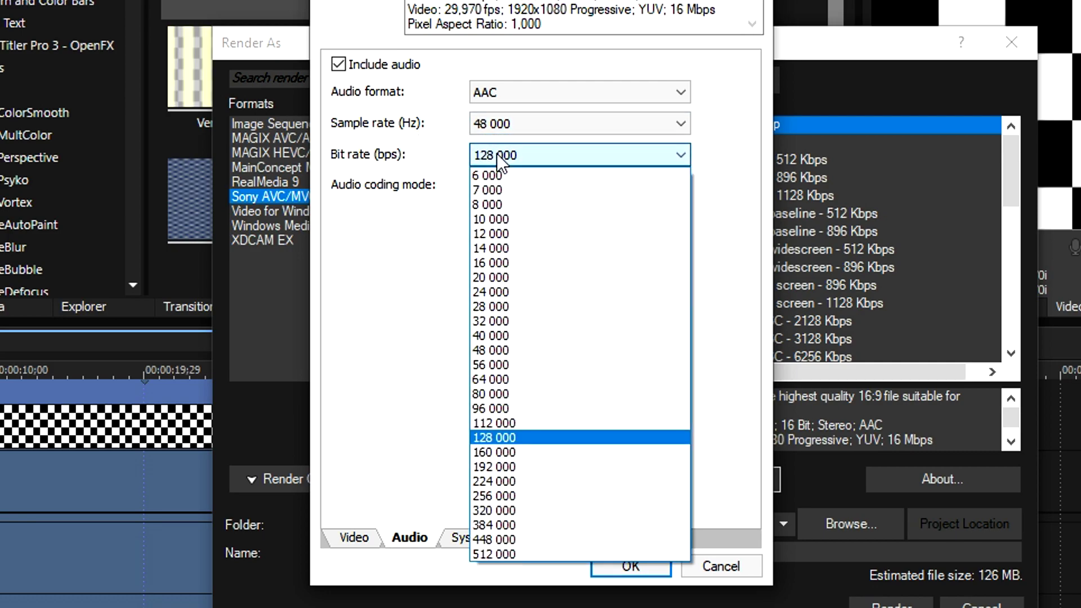
pyautogui.click(535, 509)
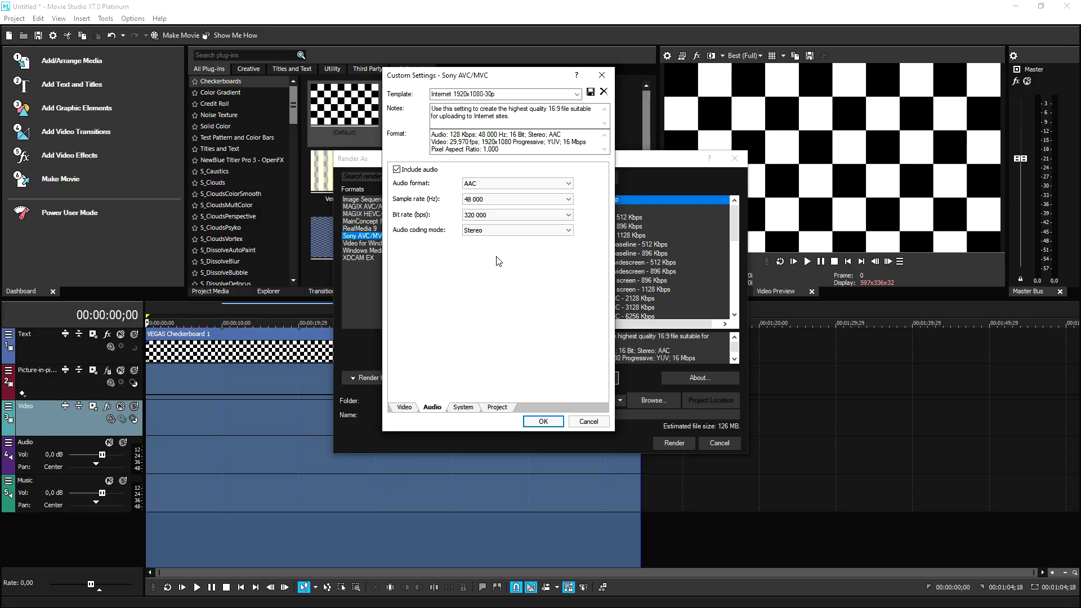
# - Save the custom settings as the template 'Render Preset'
pyautogui.click(401, 409)
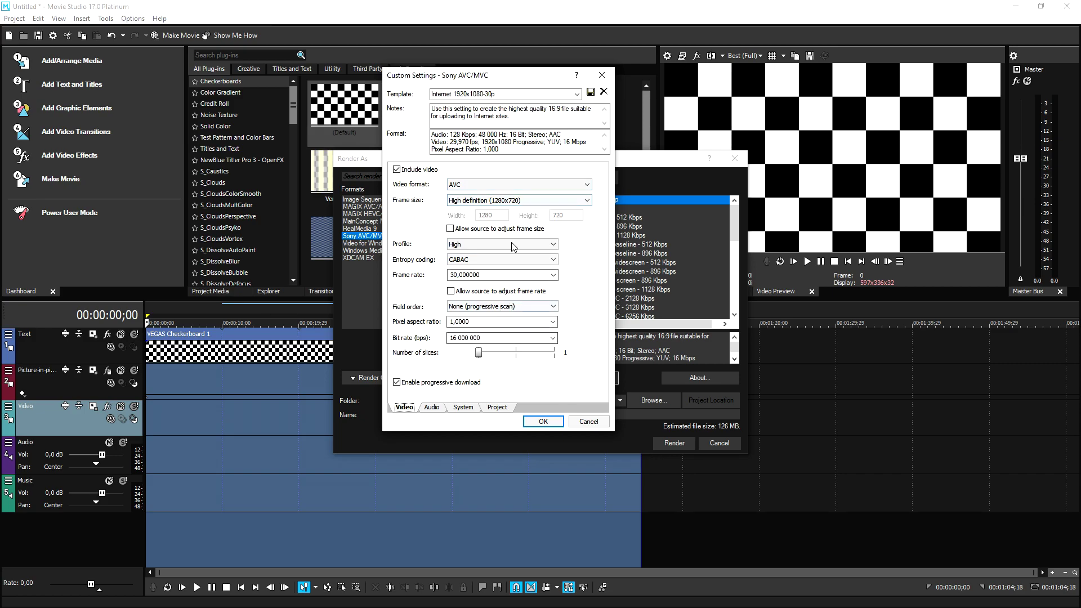
pyautogui.click(488, 93)
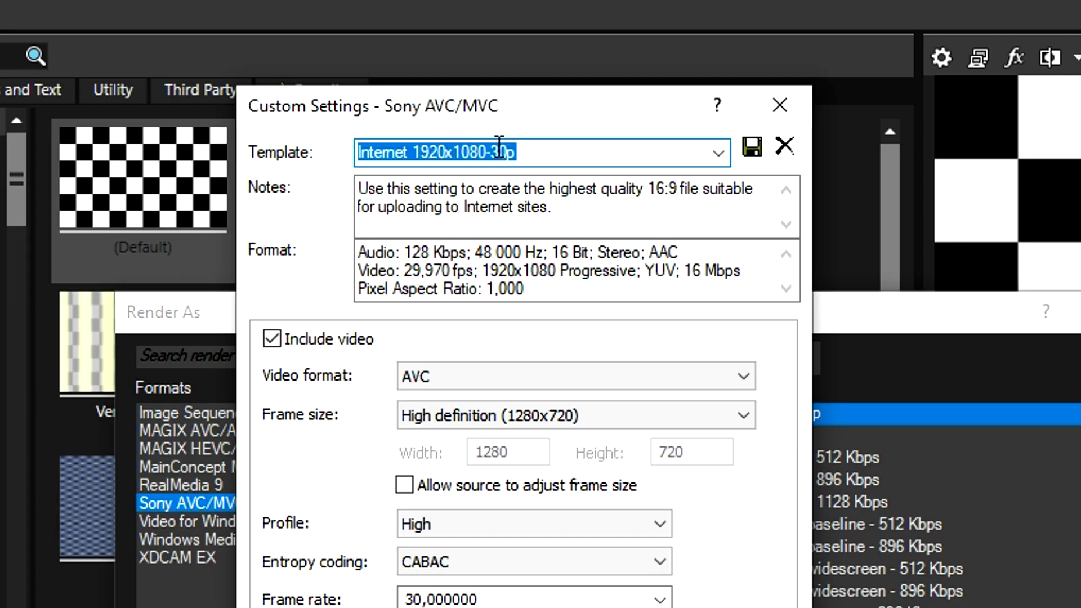
pyautogui.write('Render ')
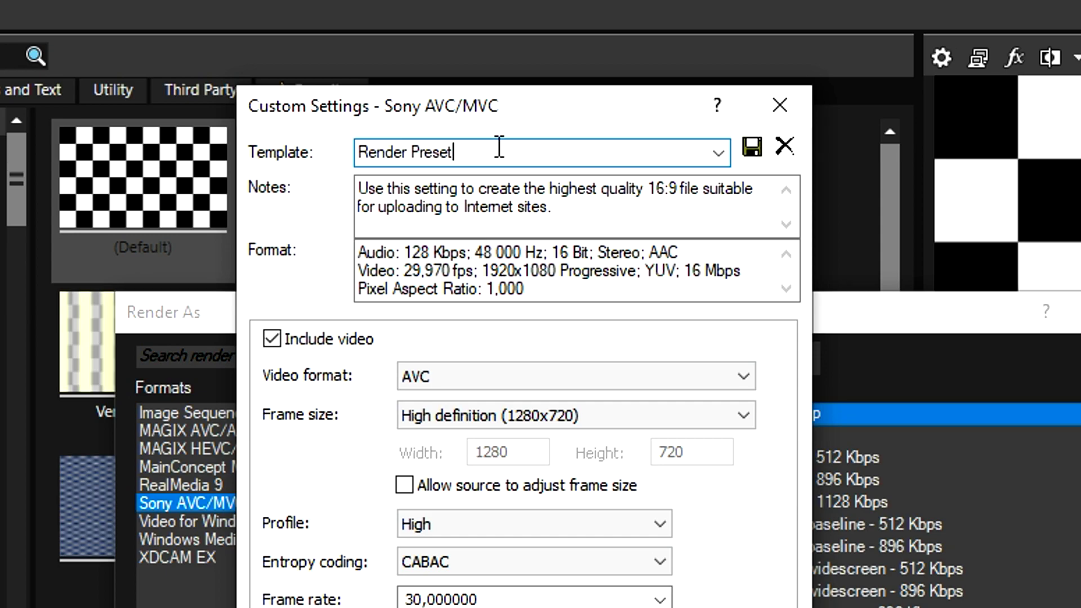
pyautogui.write('Preset')
pyautogui.click(751, 147)
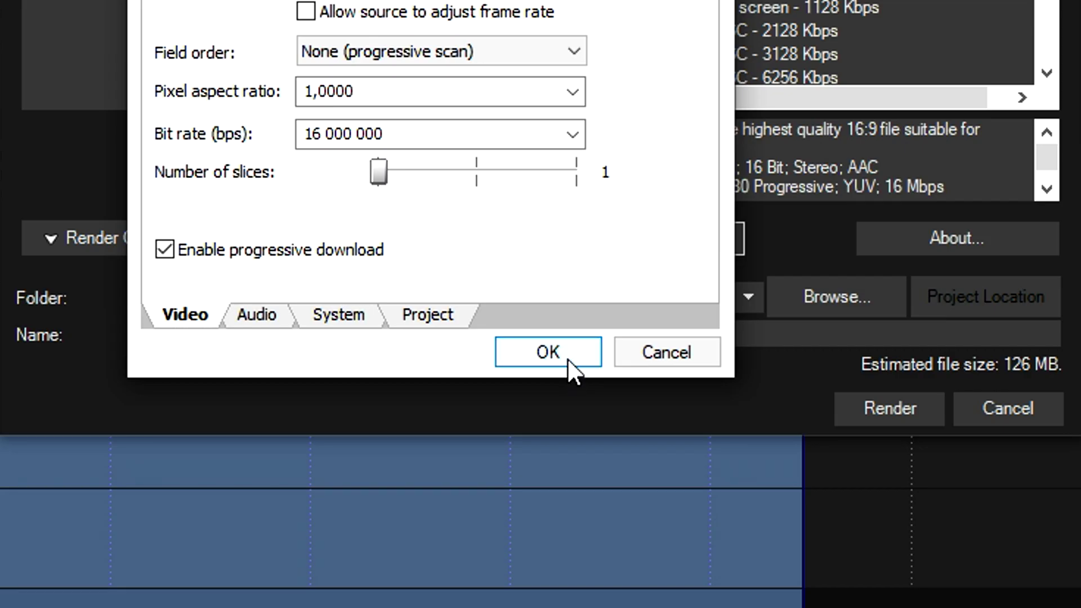
# - Accept the settings, name the output 'Gameplay' and start rendering
pyautogui.click(566, 358)
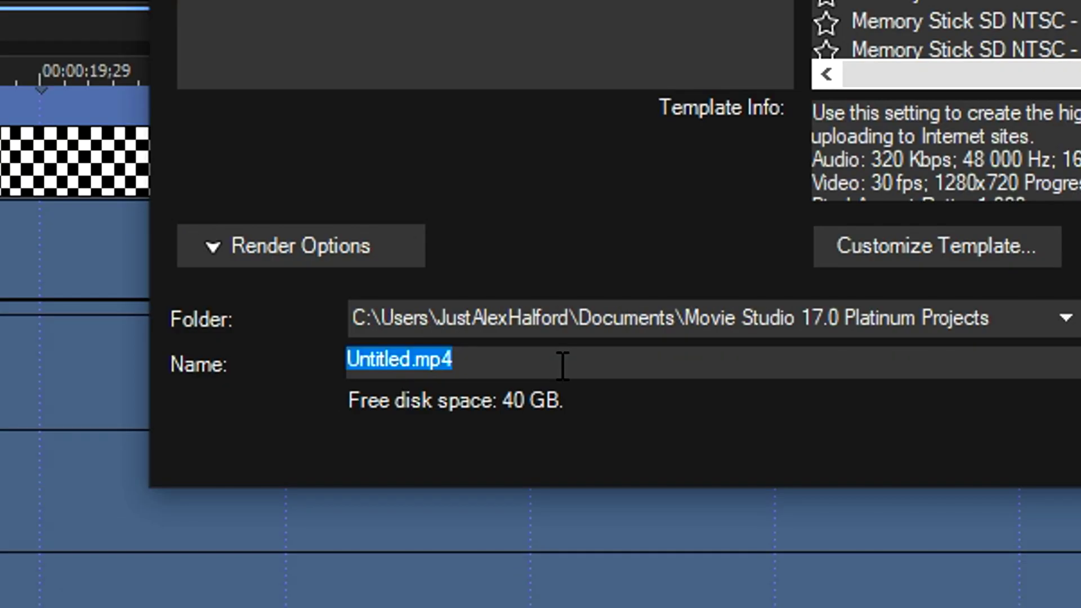
pyautogui.write('Gameplay')
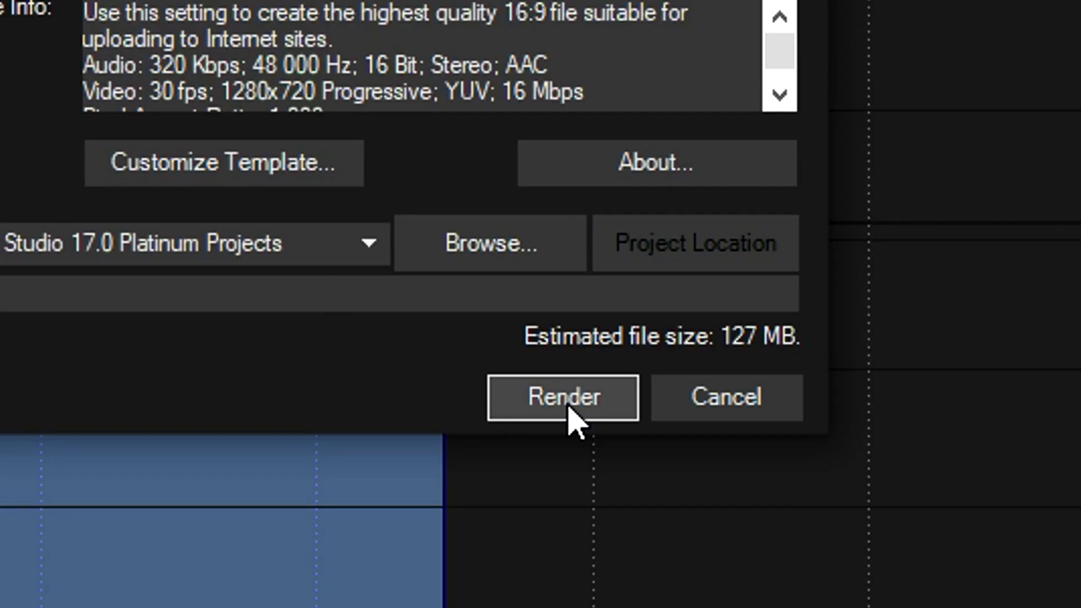
pyautogui.click(568, 407)
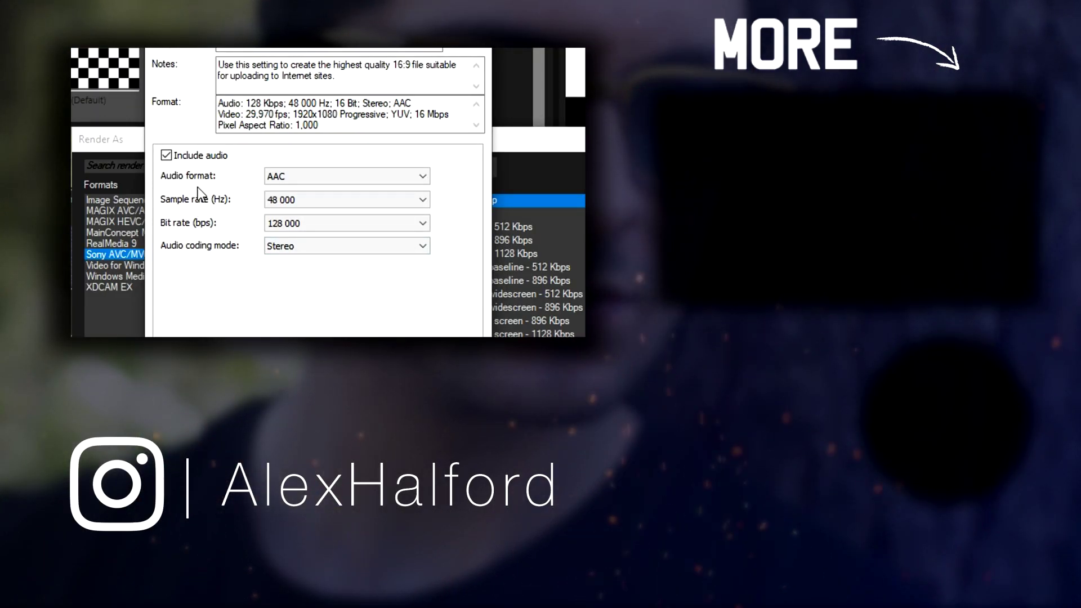
pyautogui.click(166, 156)
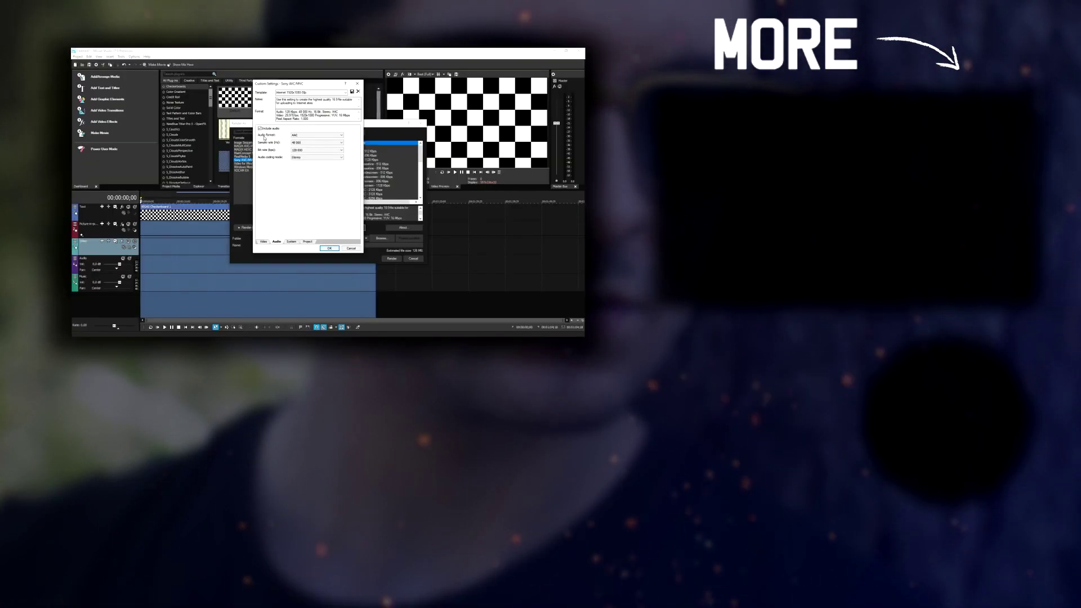
pyautogui.click(316, 143)
pyautogui.click(304, 142)
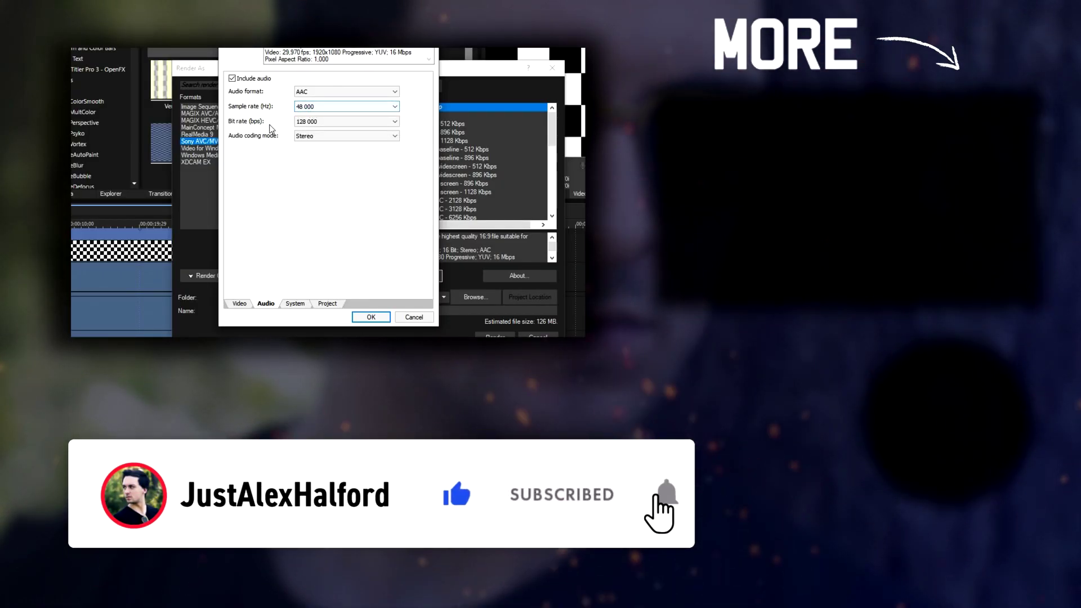
pyautogui.click(343, 121)
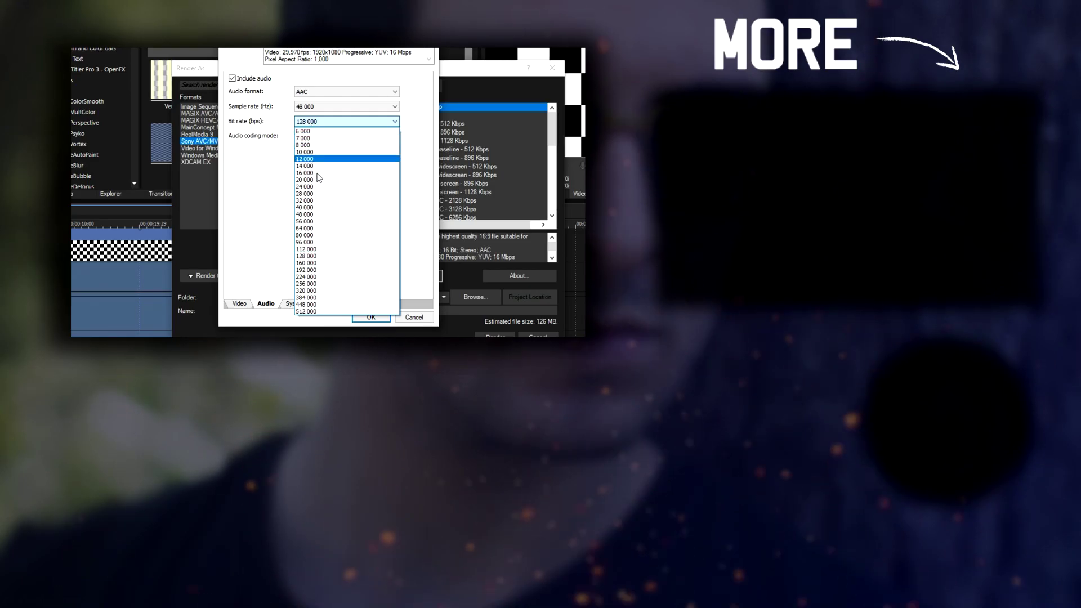